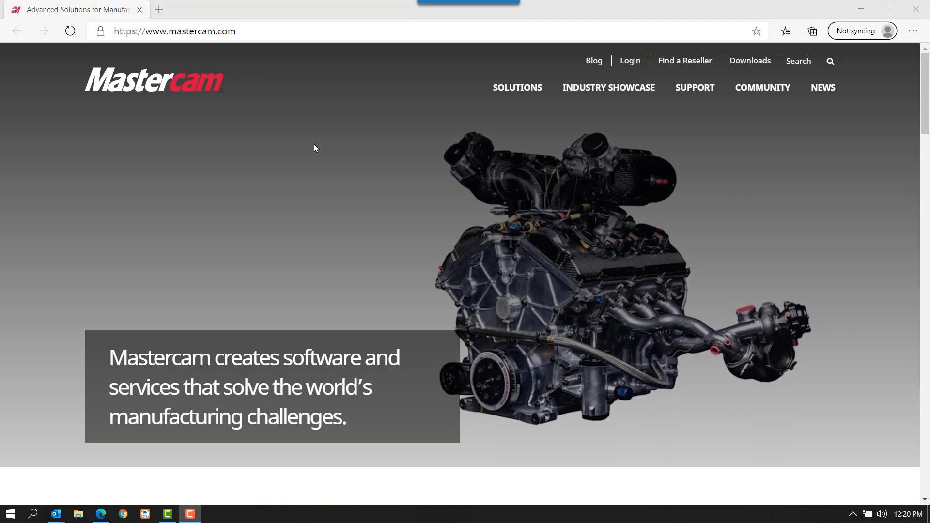
- Open Mastercam's Drivers and Utilities downloads page and find the CodeMeter Runtime and Mastercam Activation Wizard Setup entries
click(742, 59)
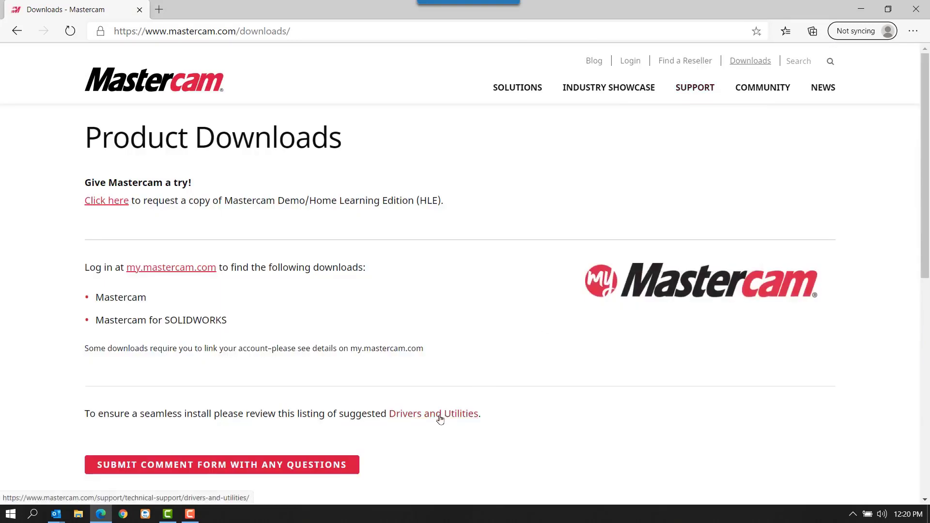
click(440, 414)
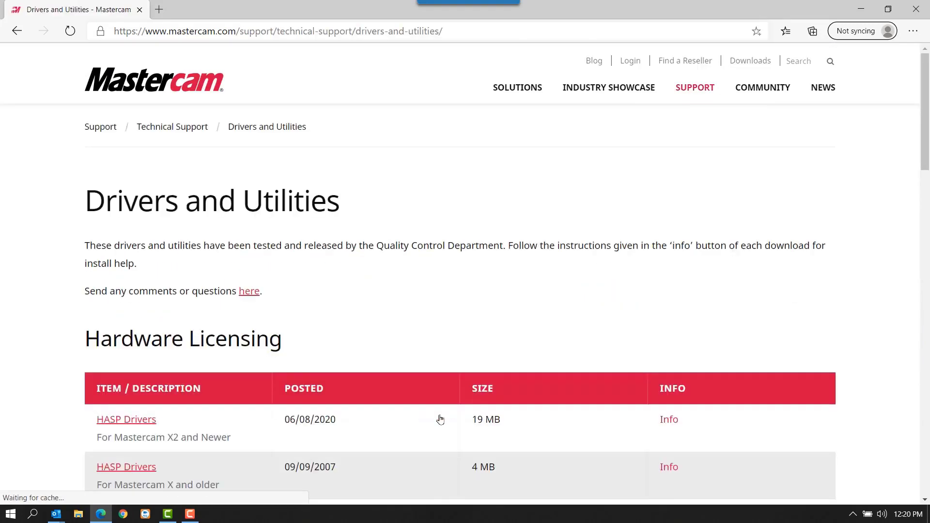
scroll(363, 320, down, 10)
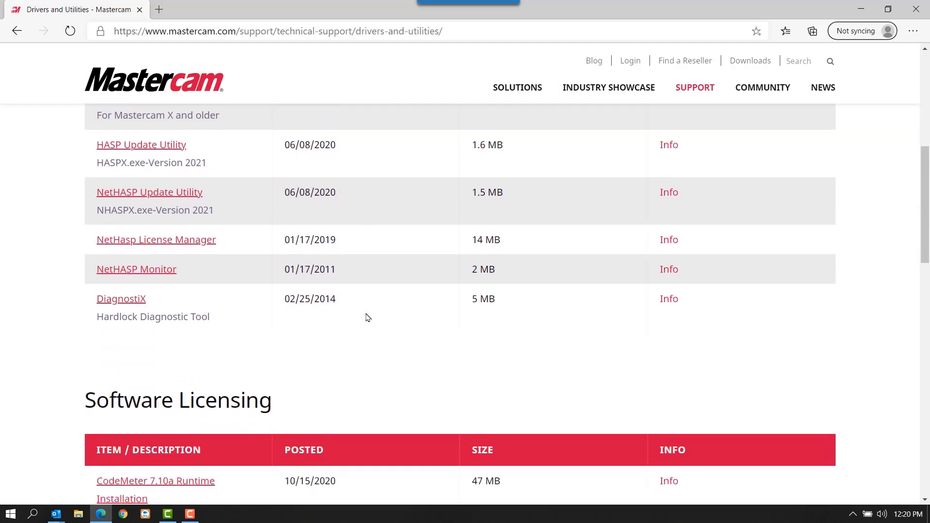
scroll(367, 318, down, 1)
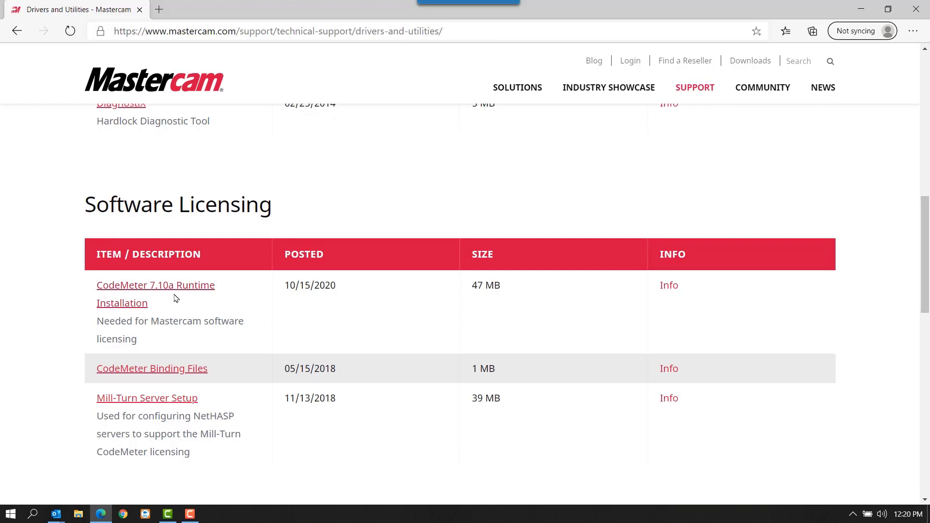
scroll(176, 298, down, 8)
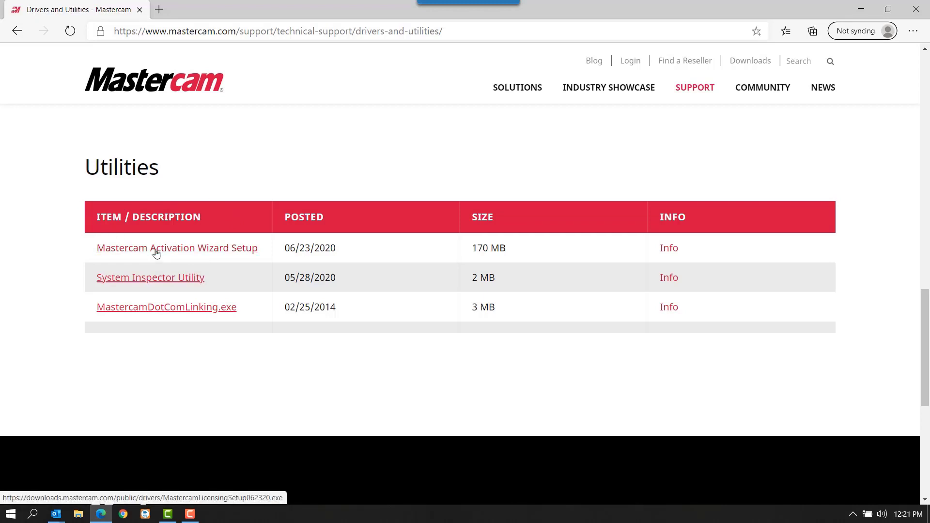
- Launch the Activation Wizard from the installed Mastercam Licensing Utilities
click(14, 514)
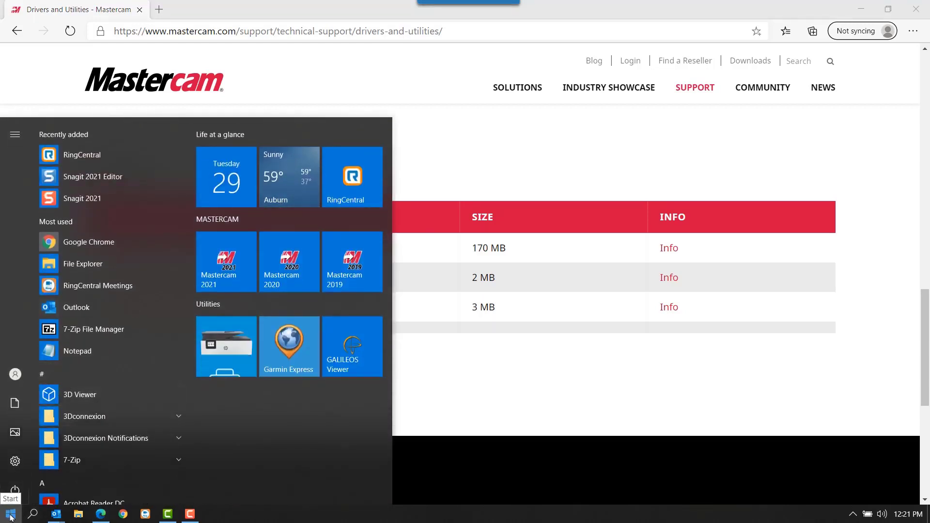
click(56, 372)
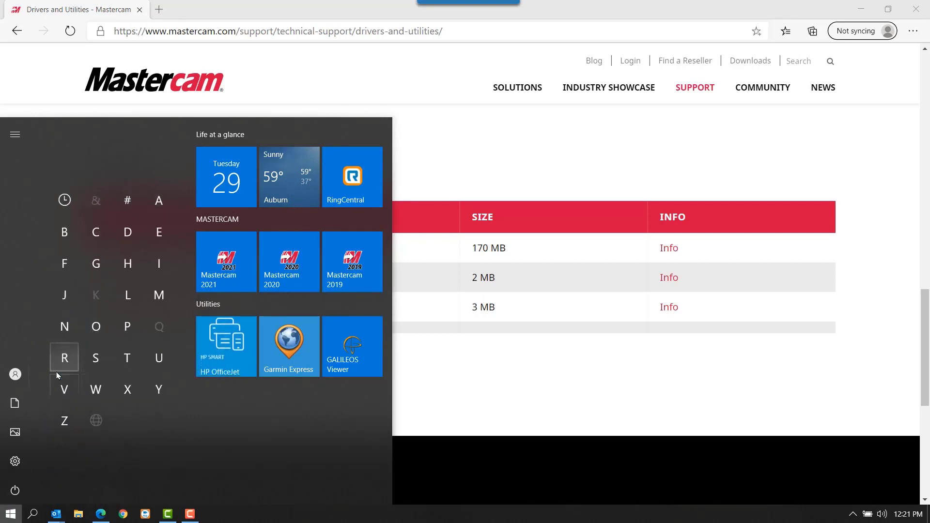
click(154, 295)
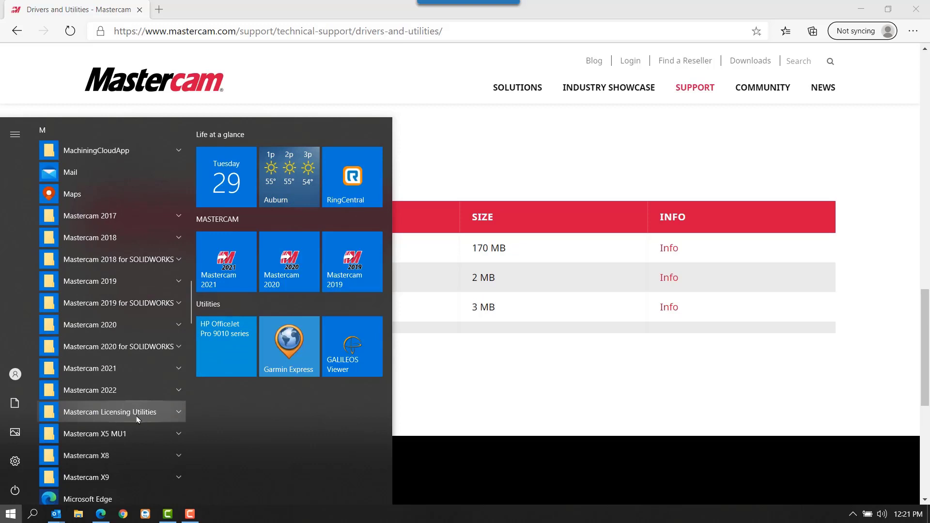
click(139, 413)
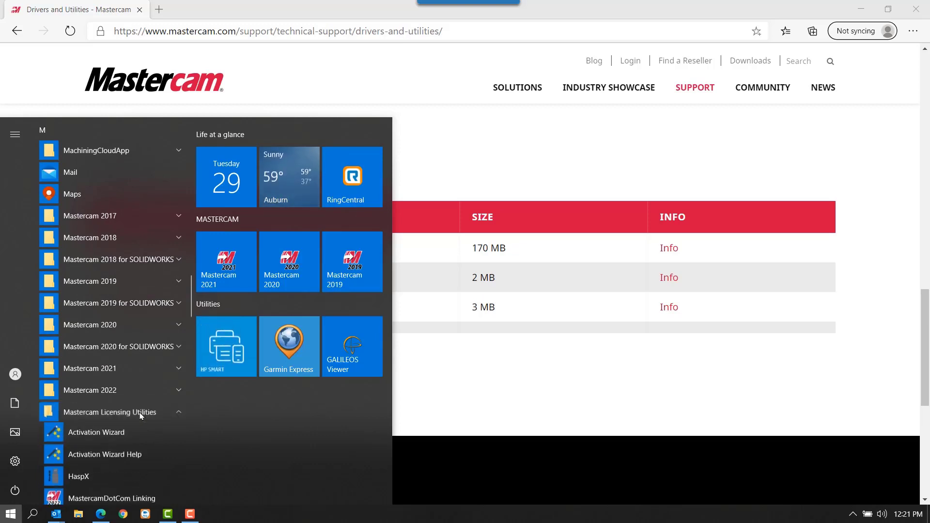
click(108, 435)
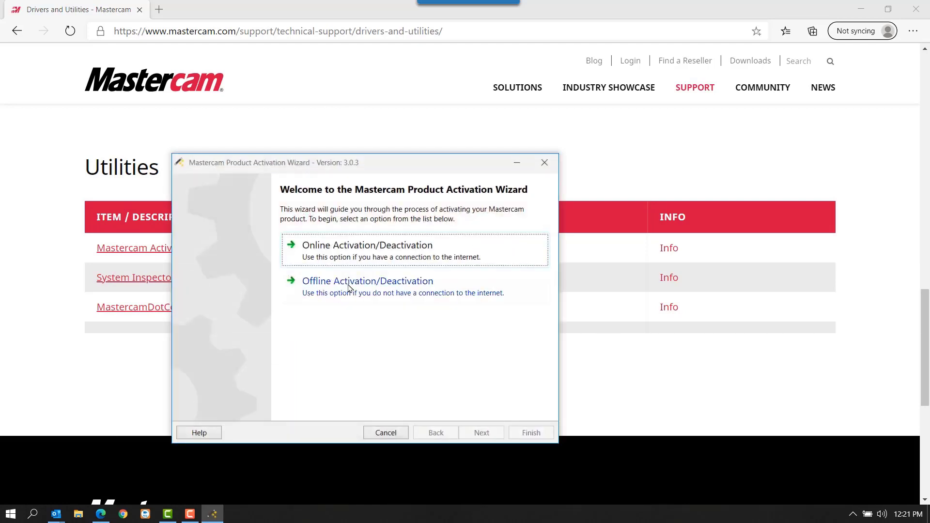
- Choose online activation of a new license and agree to the terms and conditions
click(372, 255)
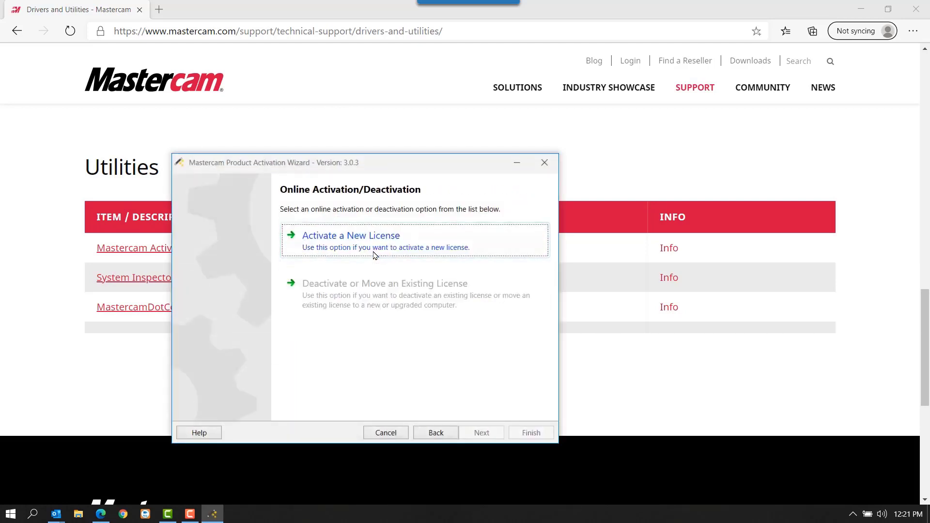
click(382, 247)
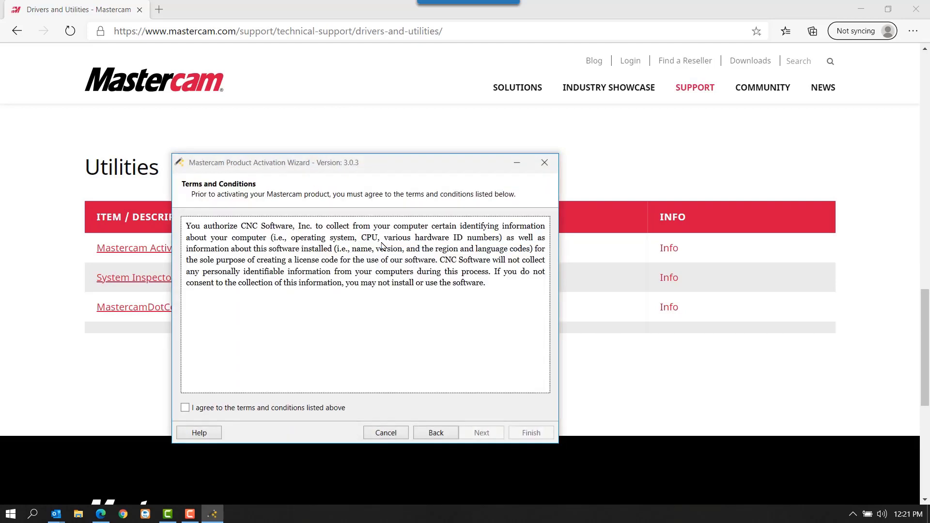
click(275, 411)
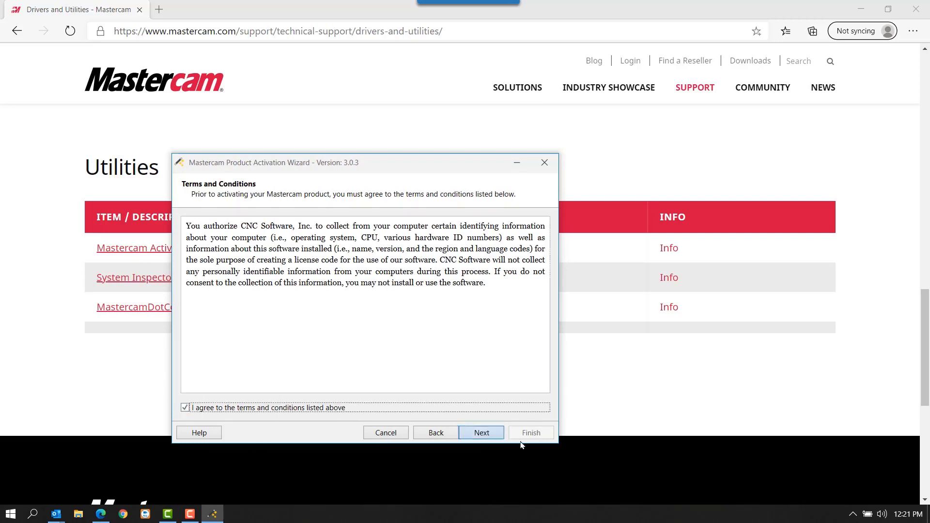
click(482, 433)
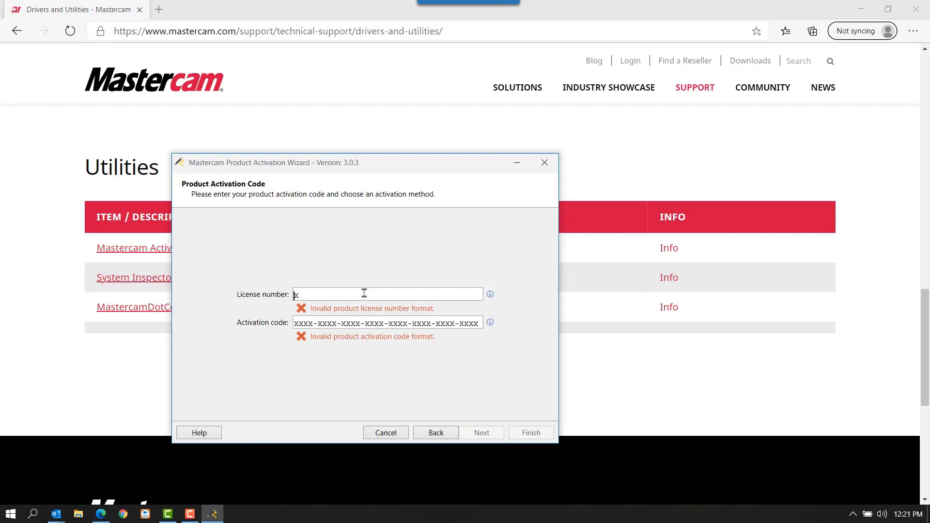
- Paste the product license number and activation code from the clipboard history and submit them
key(super+v)
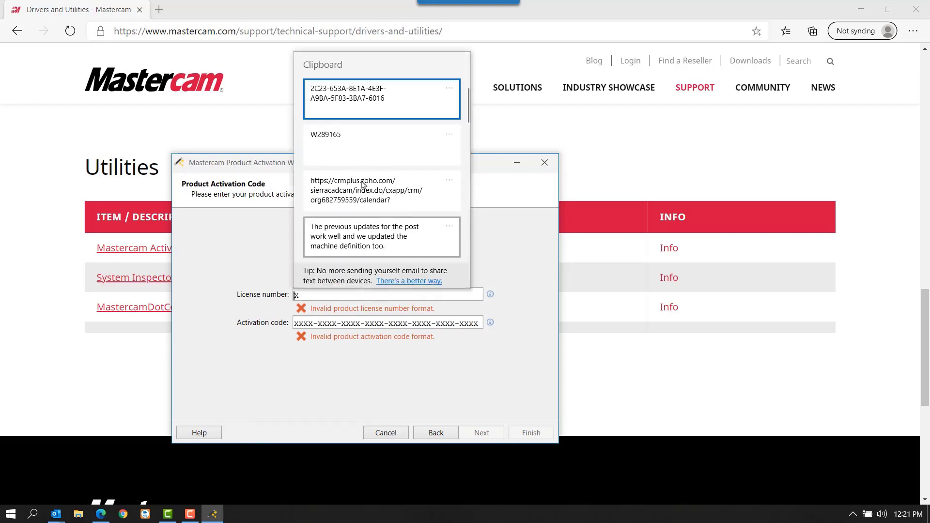
click(381, 125)
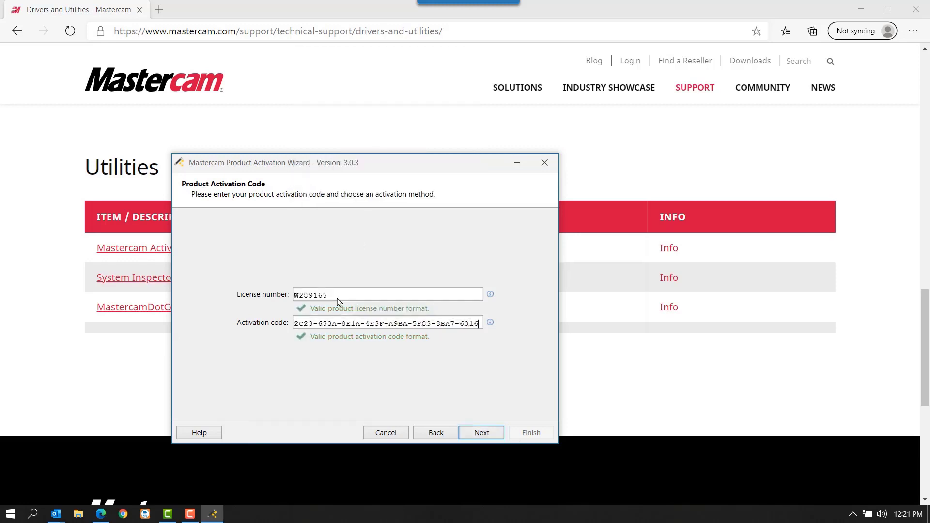
click(482, 433)
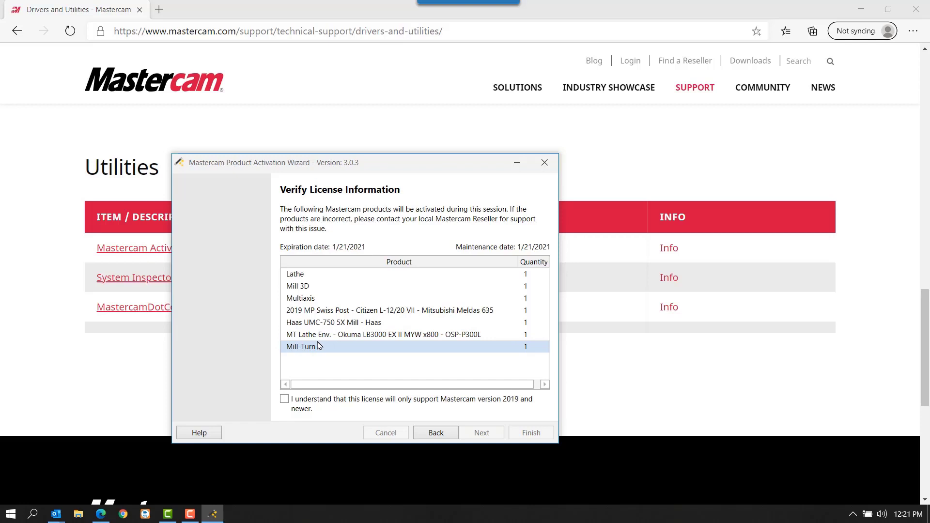
- Acknowledge that the license only supports Mastercam 2019 and newer, activate the listed products and finish the wizard
click(284, 399)
click(480, 432)
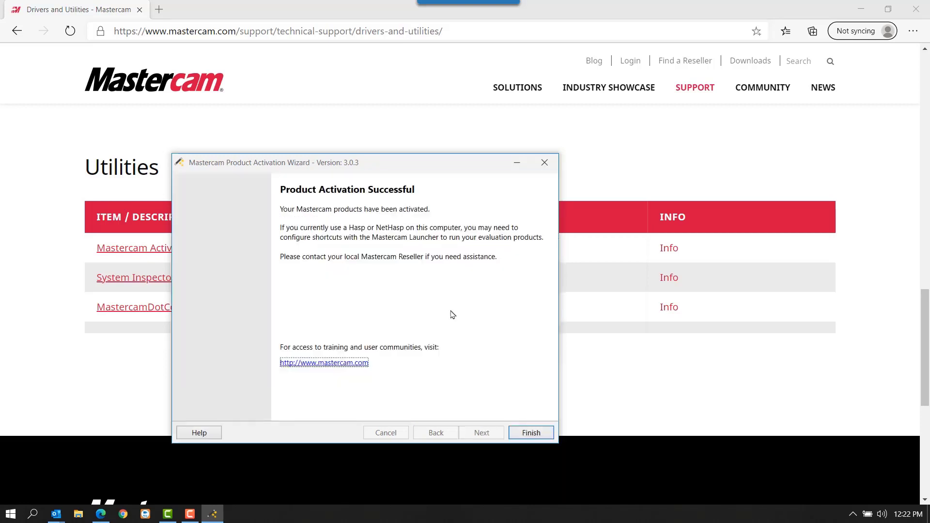
click(532, 433)
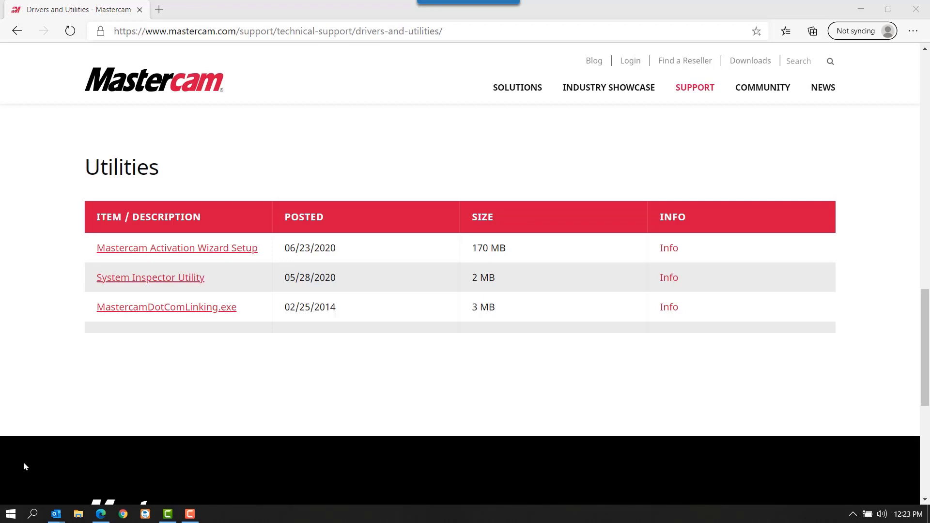
- Switch to CodeMeter Control Center and open WebAdmin for the Mastercam Evaluation license
click(10, 514)
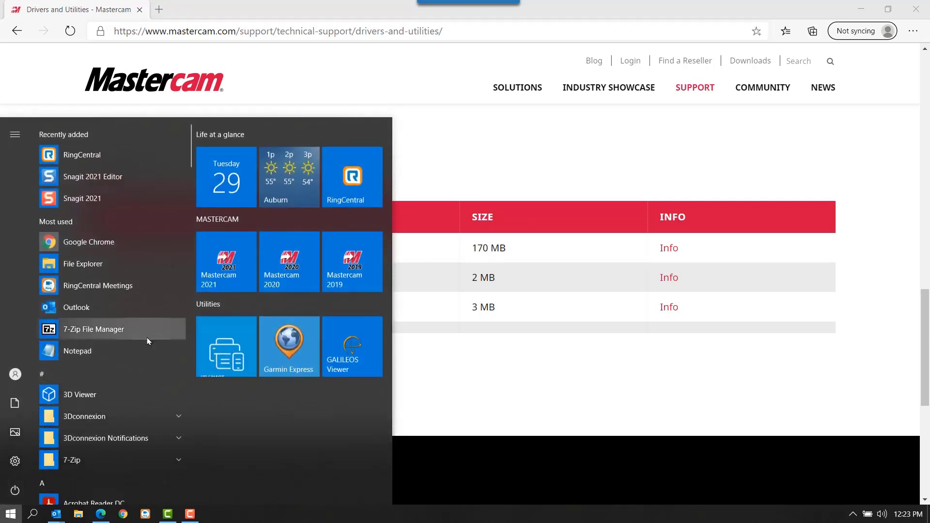
scroll(146, 334, down, 8)
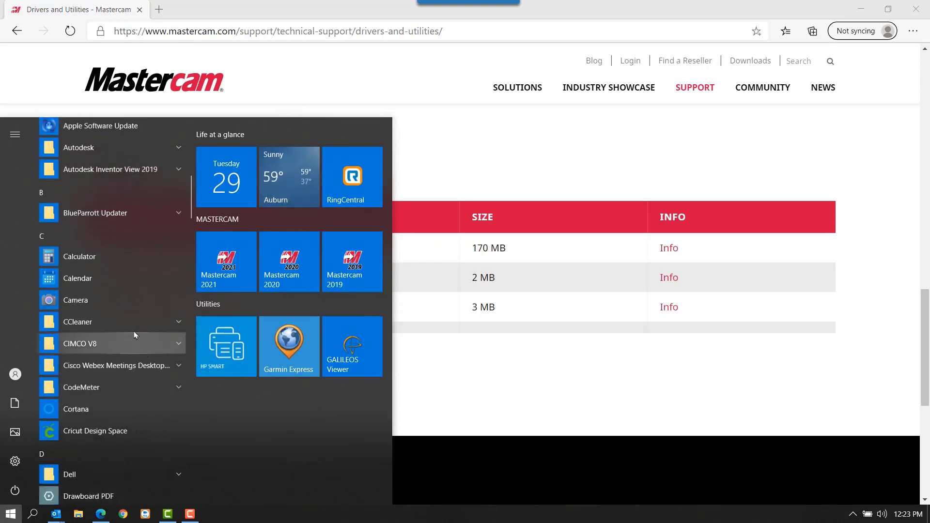
click(125, 387)
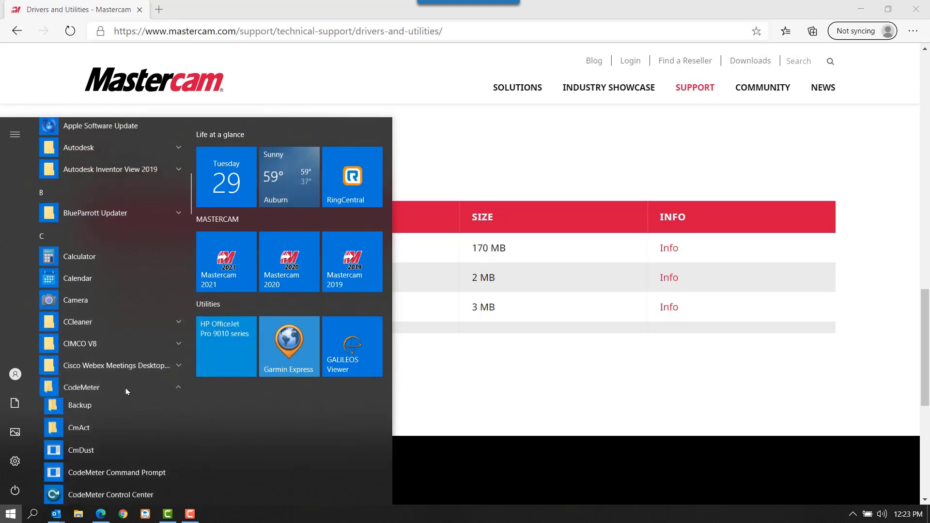
scroll(127, 392, down, 1)
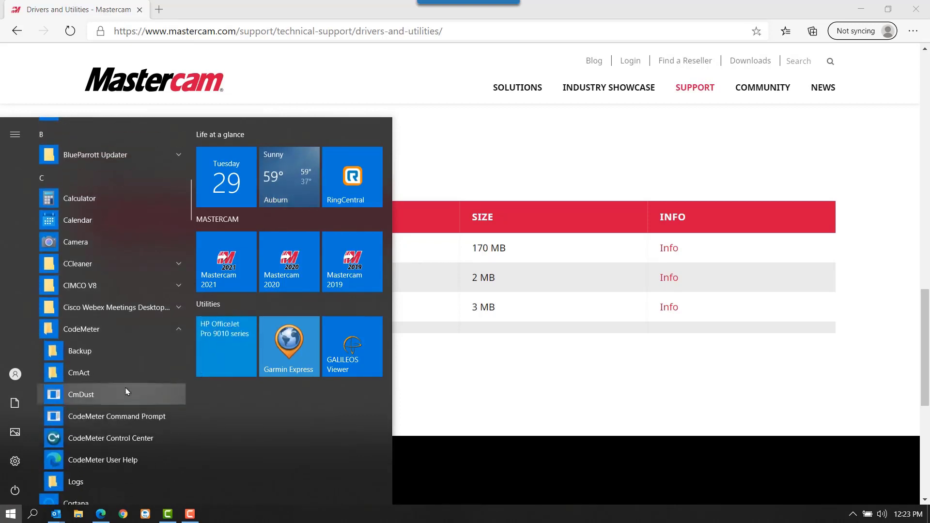
click(108, 438)
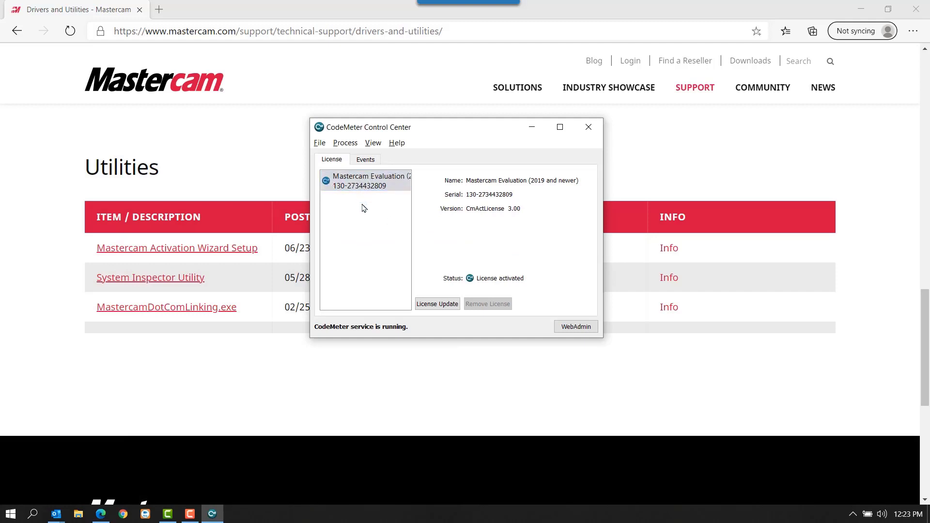
click(586, 328)
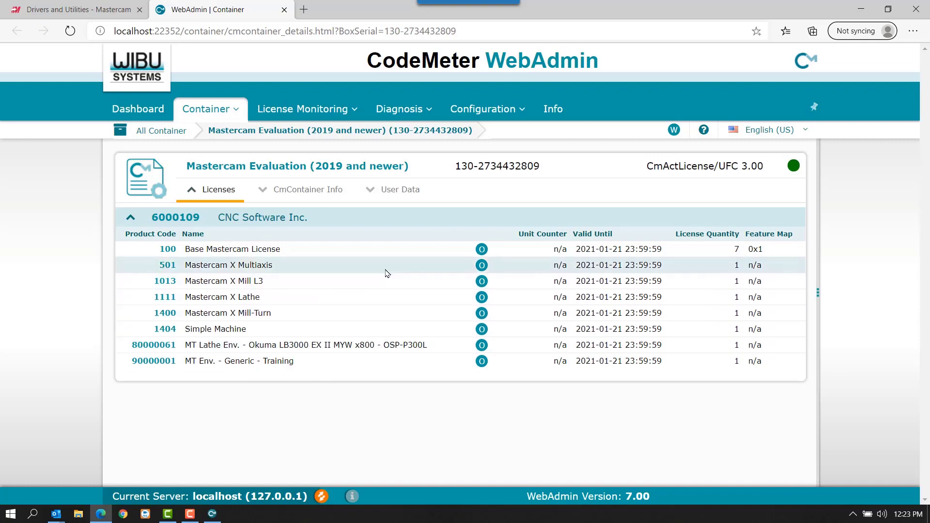
- Enable the Network Server in the Server Access configuration and apply the change
mouse_move(272, 111)
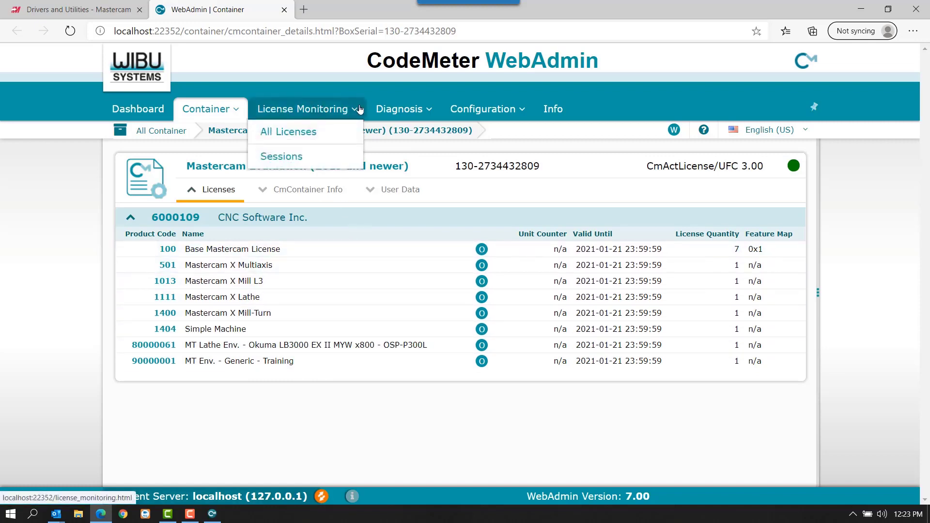
mouse_move(504, 108)
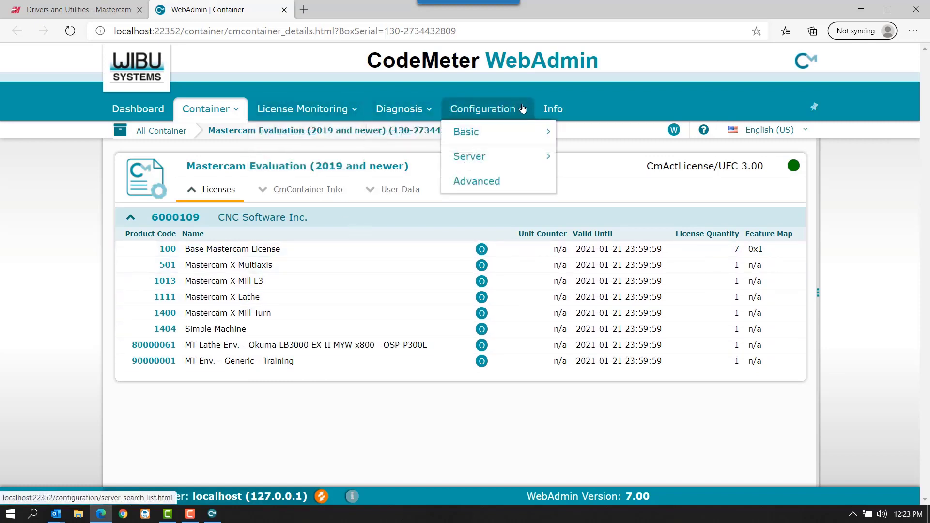
mouse_move(505, 160)
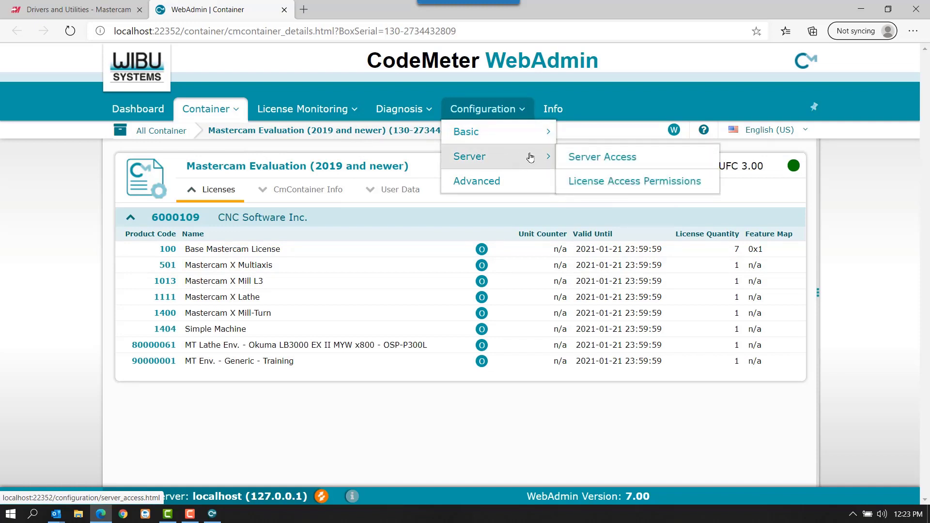
click(595, 158)
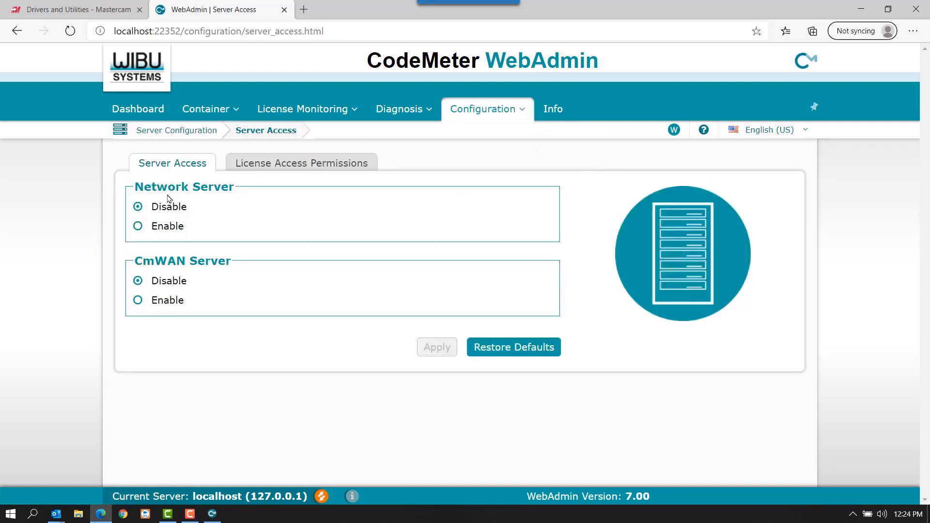
click(137, 226)
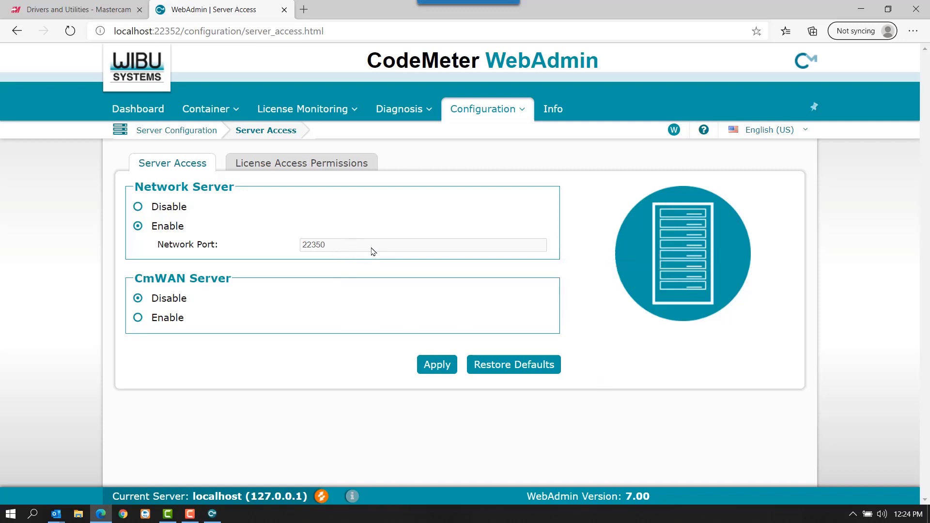
click(438, 365)
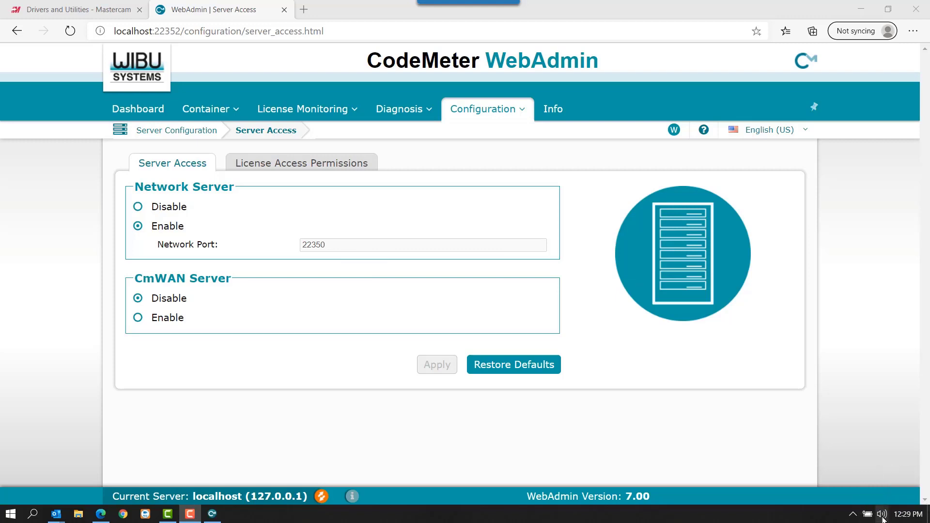
- Look up the computer's IPv4 address in the Wi-Fi connection's properties in Windows Settings, and close Settings
click(852, 516)
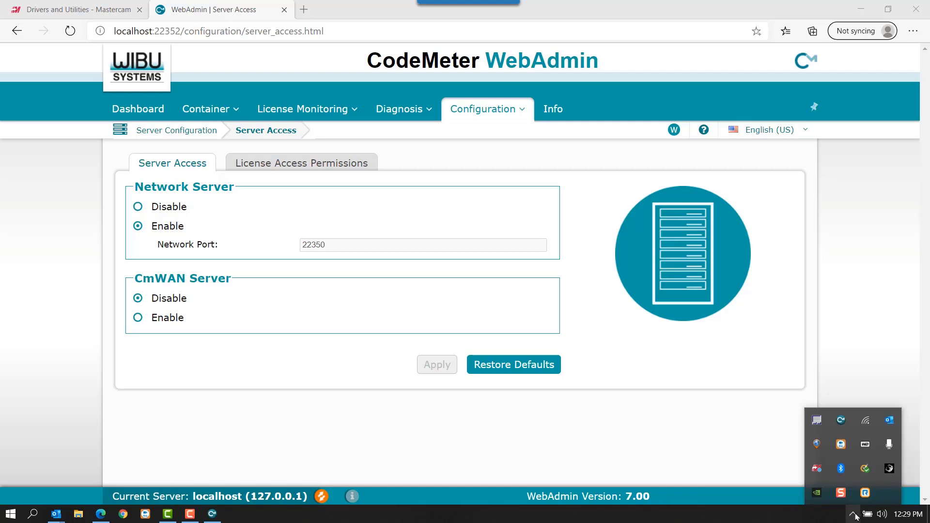
click(866, 420)
click(803, 442)
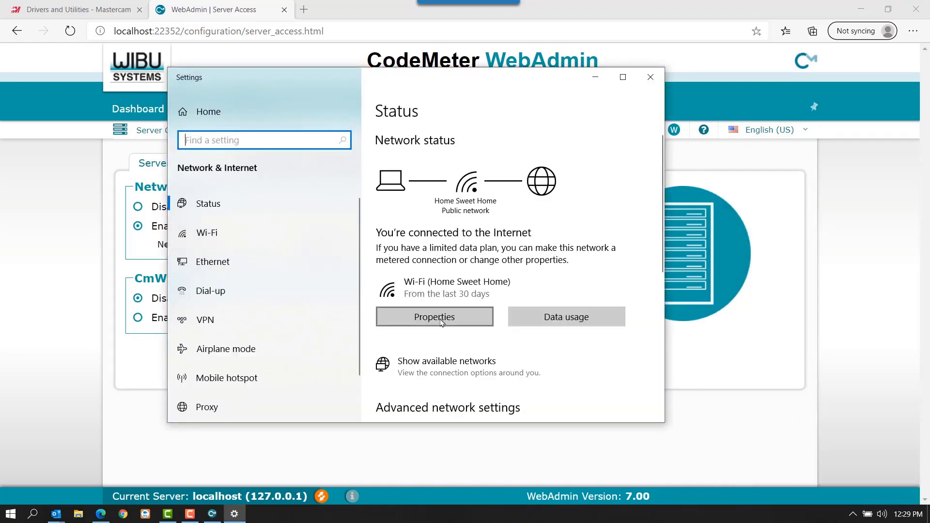
click(442, 318)
scroll(441, 322, down, 15)
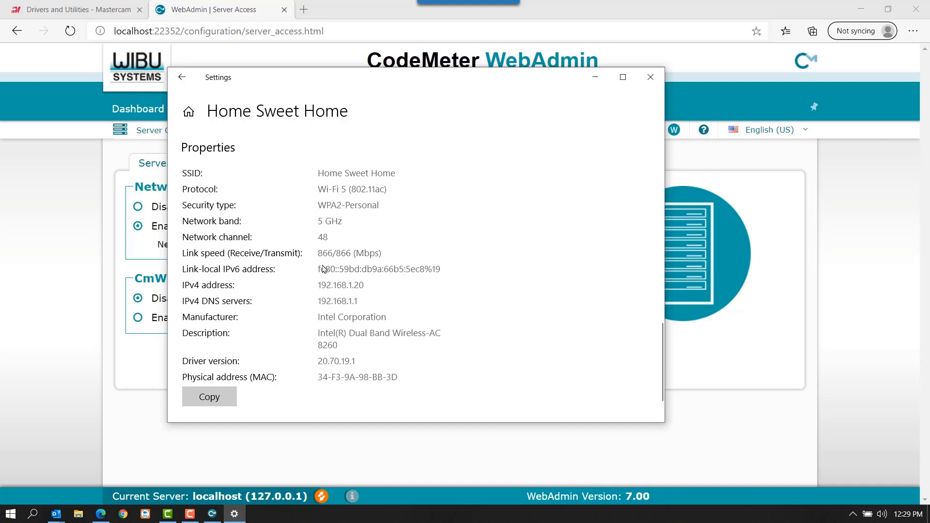
click(651, 77)
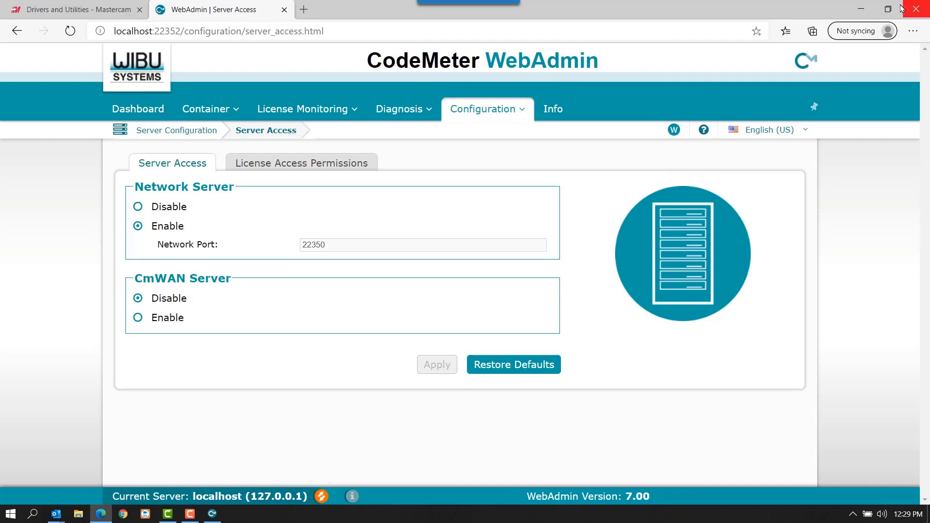
- Close the WebAdmin browser window, the activation code e-mail and CodeMeter Control Center
click(915, 12)
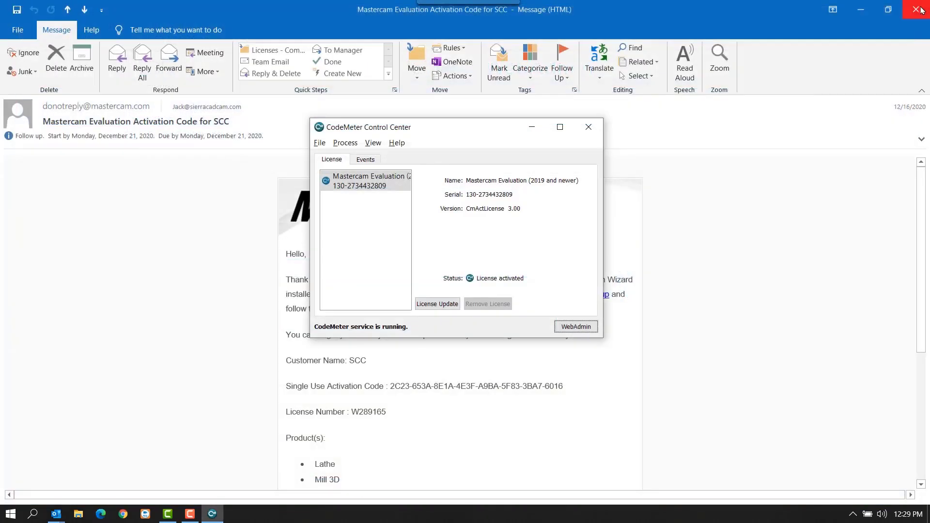
click(917, 10)
click(916, 10)
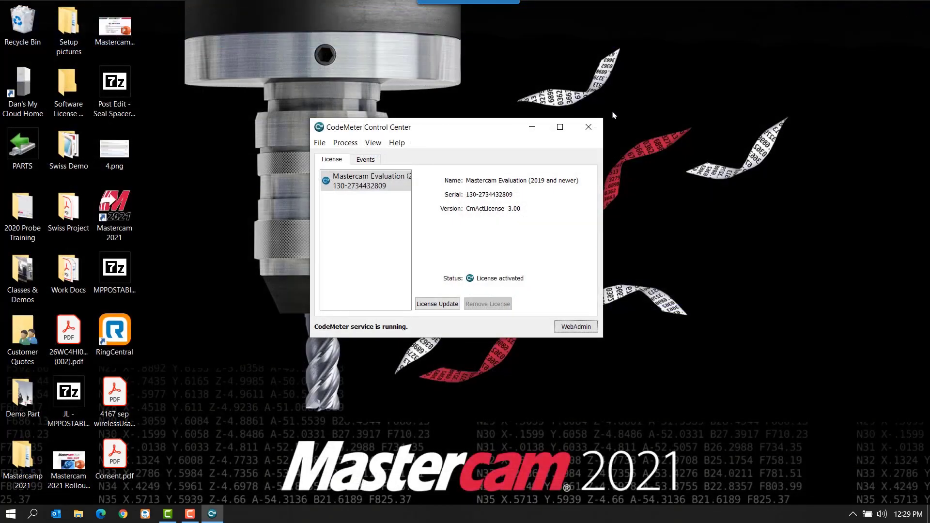
click(587, 127)
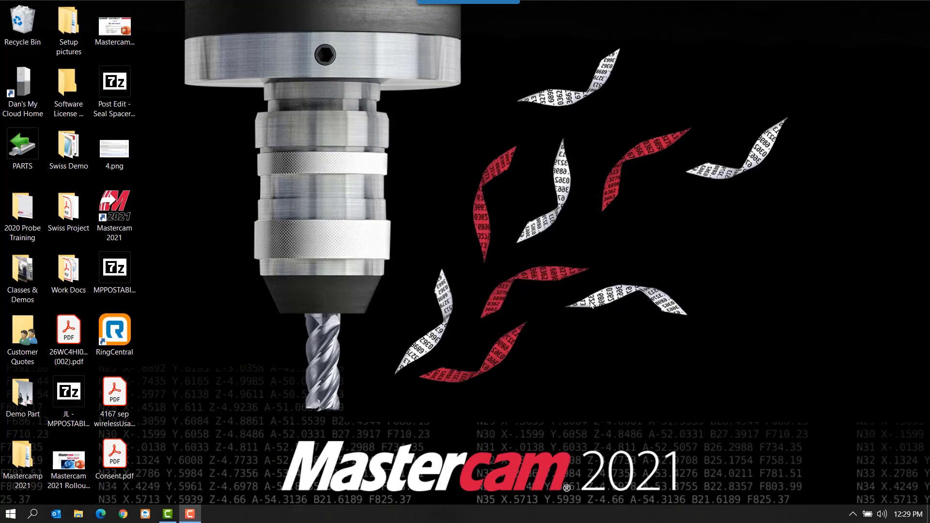
- Reopen CodeMeter Control Center from the background programs and launch WebAdmin for the Mastercam Evaluation license
click(850, 512)
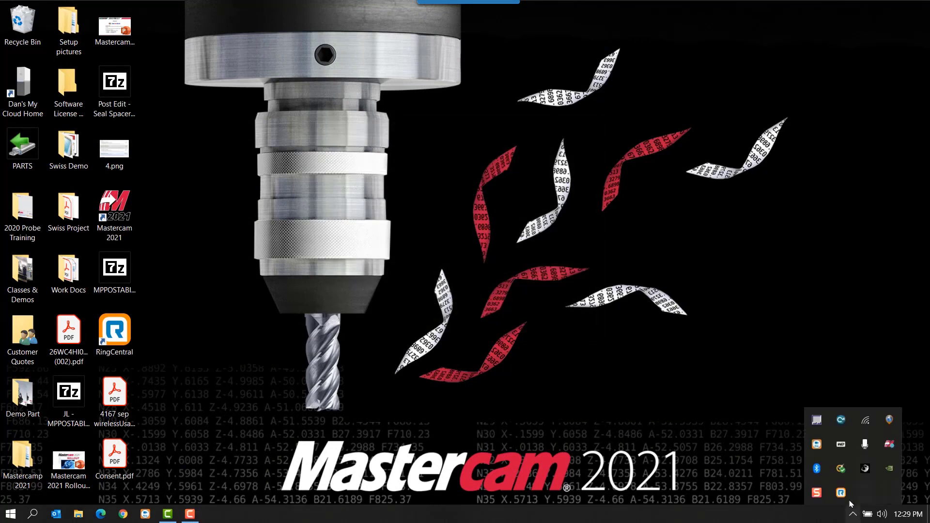
click(841, 422)
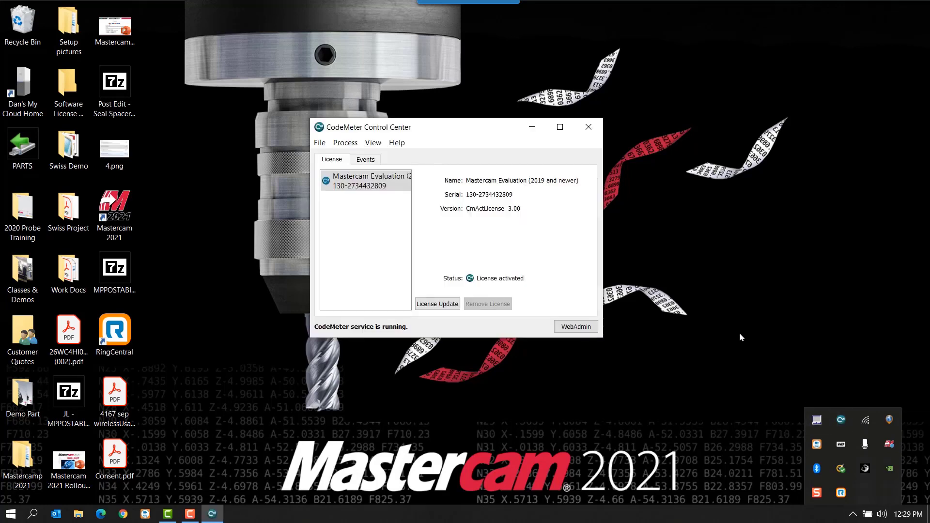
click(576, 327)
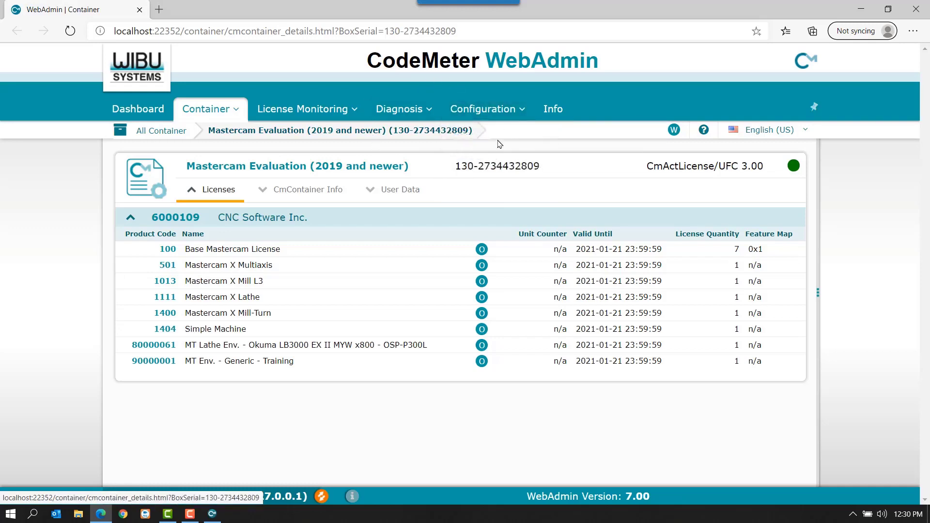
- Open the Server Search List in the Basic Configuration and start a new server entry by name or IP address
click(515, 112)
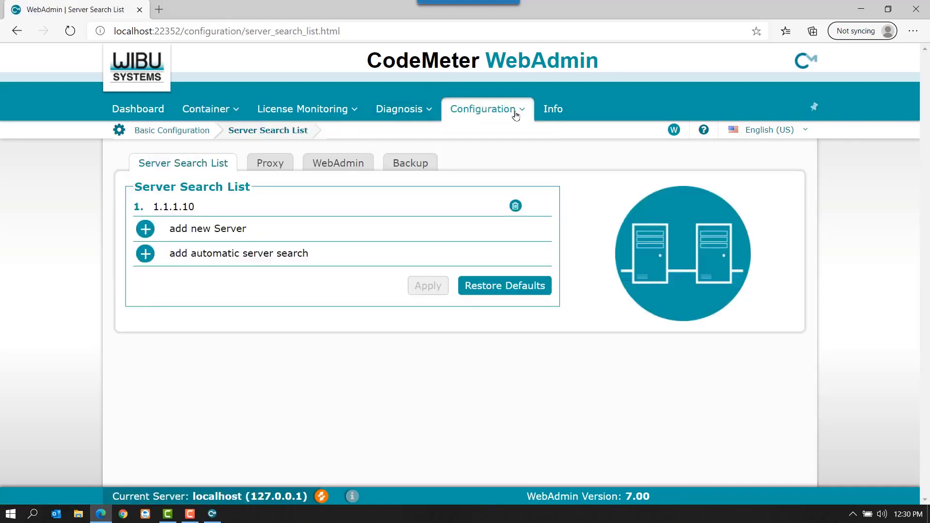
mouse_move(515, 113)
click(197, 233)
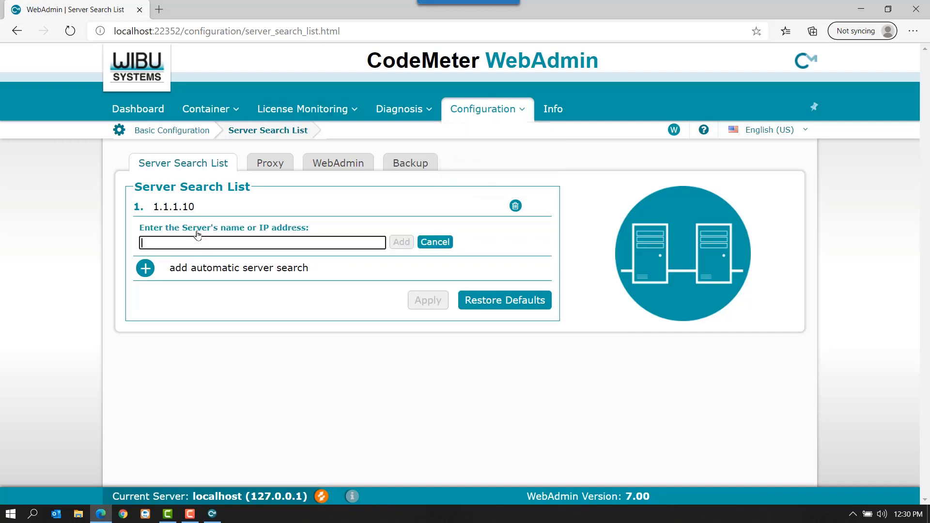
click(192, 242)
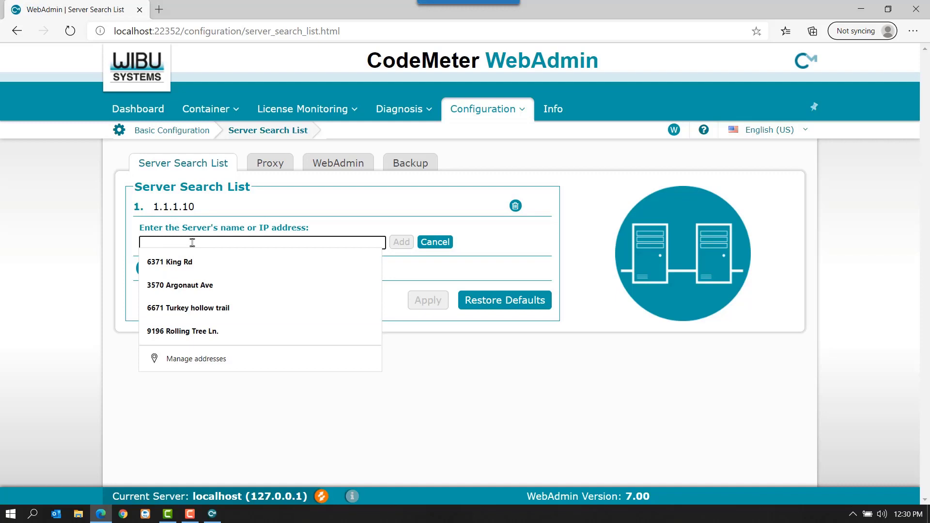
click(117, 267)
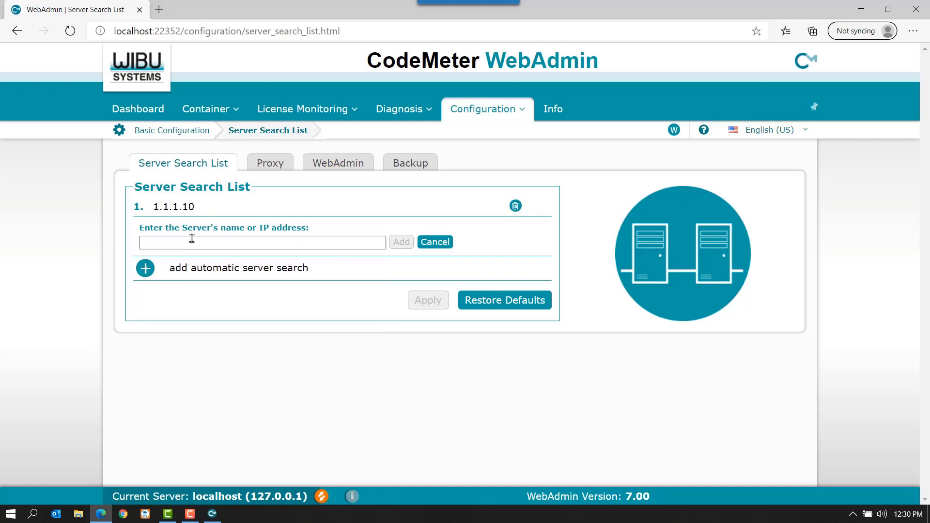